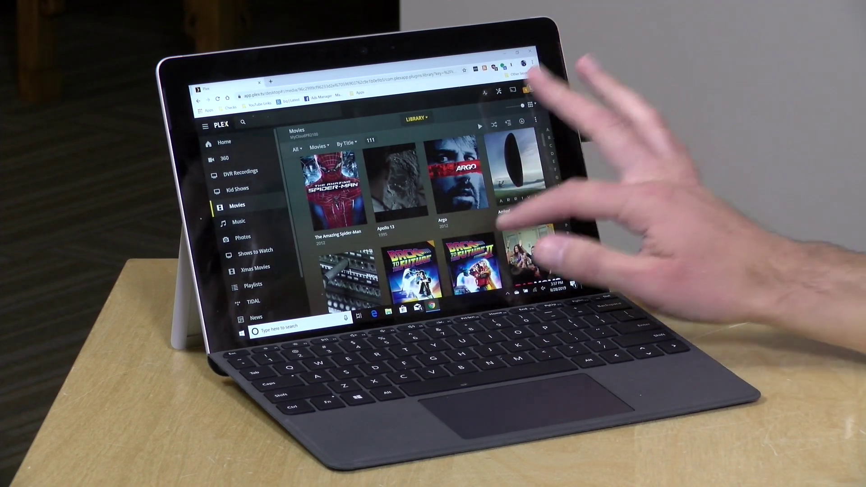
Scroll down and back up through the Movies poster grid
{"action": "scroll", "coordinate": [428, 217], "scroll_direction": "down", "scroll_amount": 3}
{"action": "scroll", "coordinate": [429, 216], "scroll_direction": "up", "scroll_amount": 5}
{"action": "scroll", "coordinate": [501, 192], "scroll_direction": "down", "scroll_amount": 1}
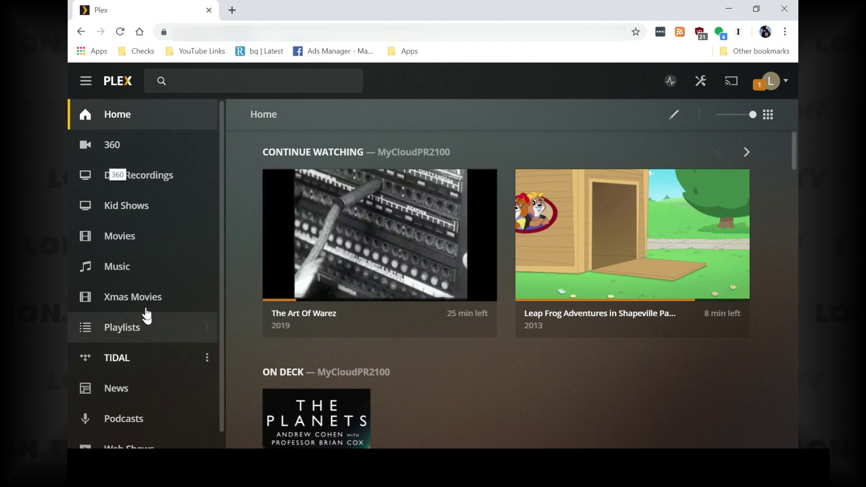
Open Kid Shows, glance at Paw Patrol, then switch the library to its Recommended view
{"action": "left_click", "coordinate": [137, 208]}
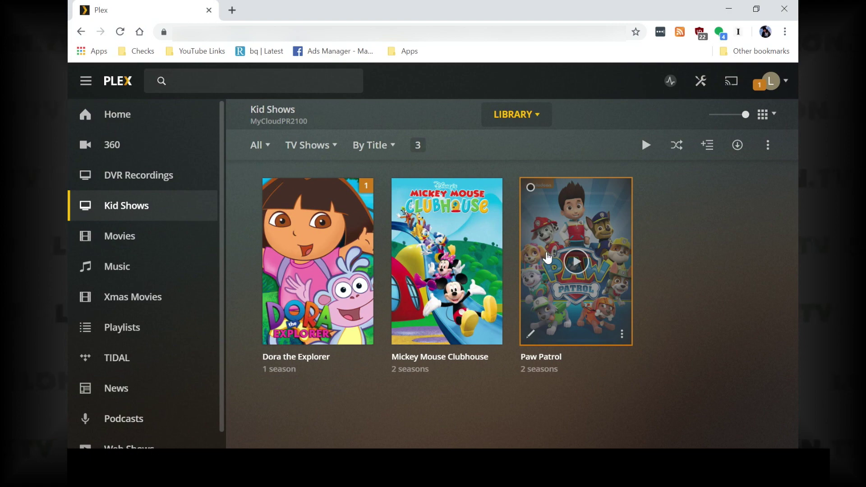
{"action": "left_click", "coordinate": [547, 257]}
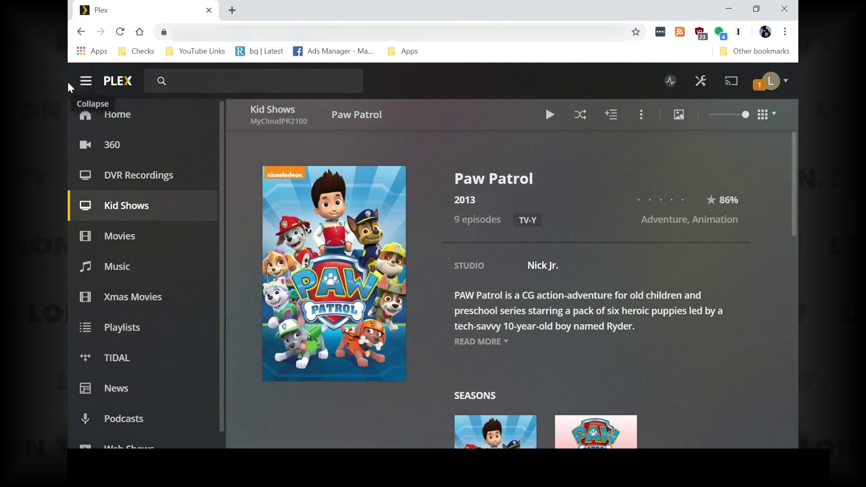
{"action": "left_click", "coordinate": [81, 31]}
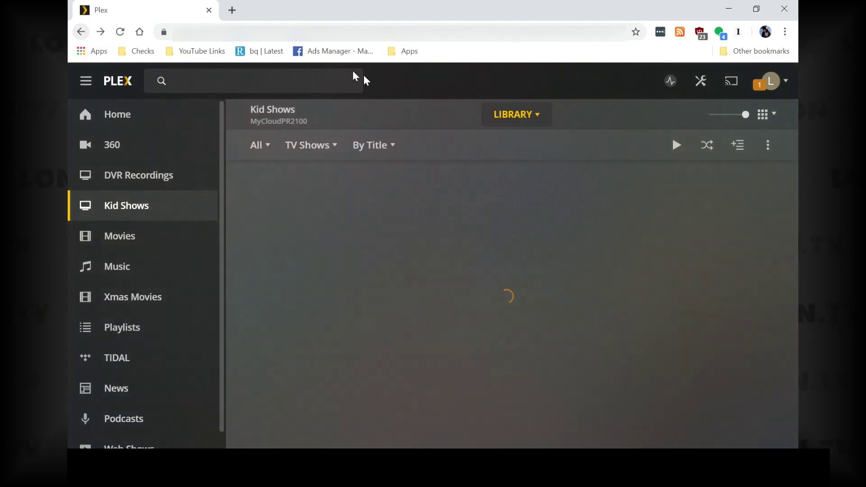
{"action": "left_click", "coordinate": [510, 118]}
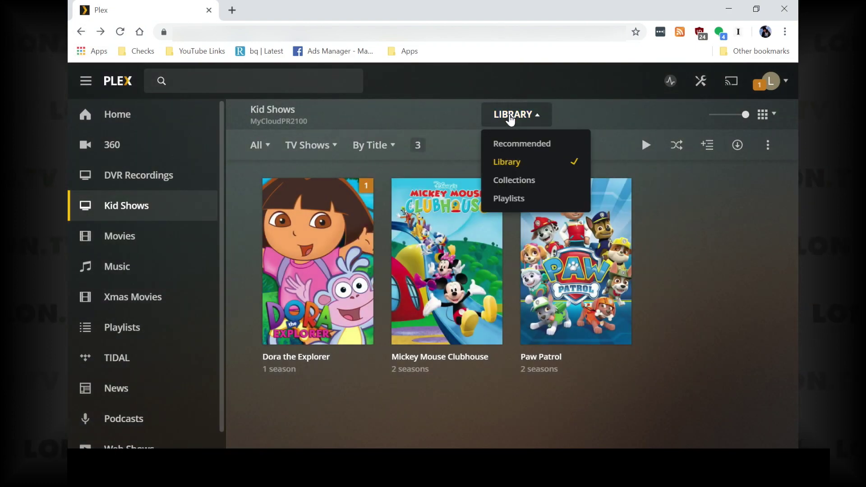
{"action": "left_click", "coordinate": [514, 143]}
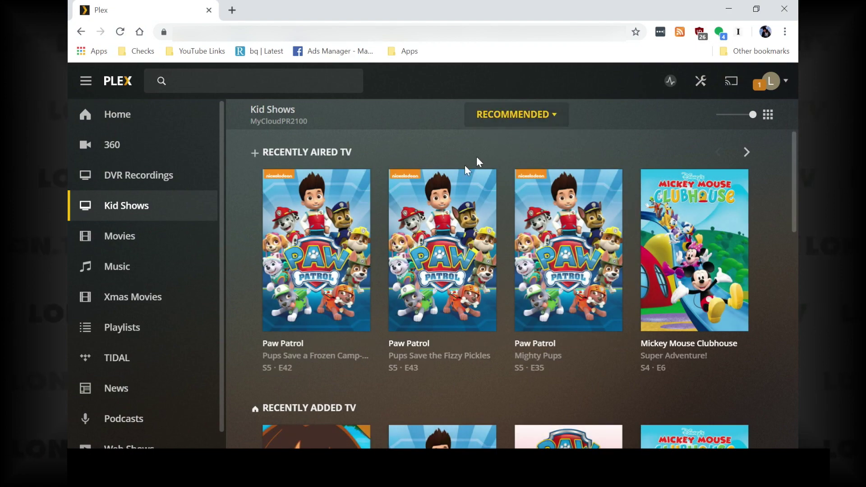
Open the Movies library, check its view choices, and scroll the 111-title grid
{"action": "left_click", "coordinate": [176, 239]}
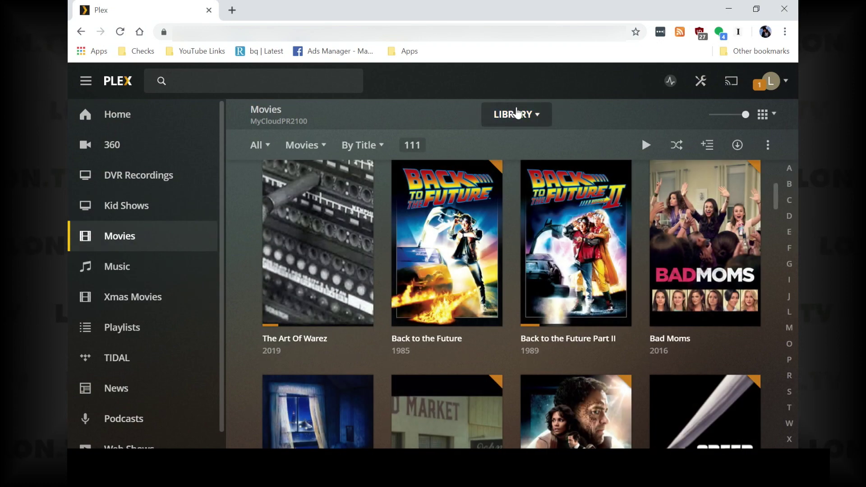
{"action": "left_click", "coordinate": [517, 113]}
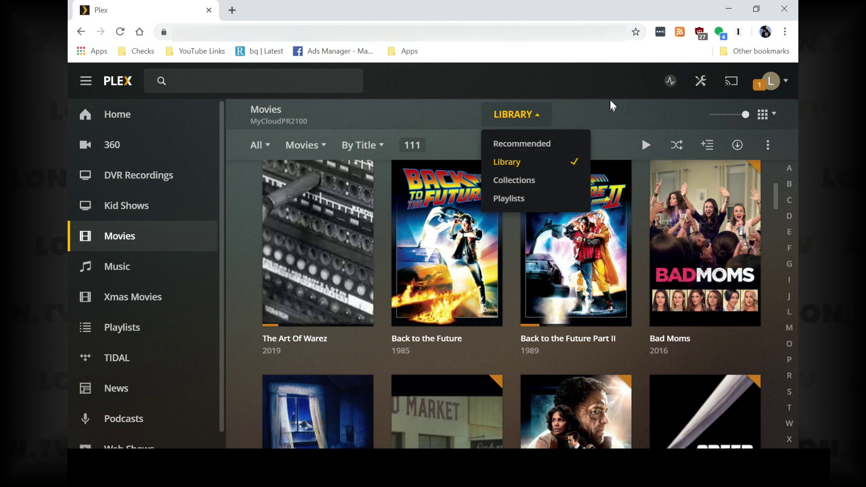
{"action": "left_click", "coordinate": [605, 117]}
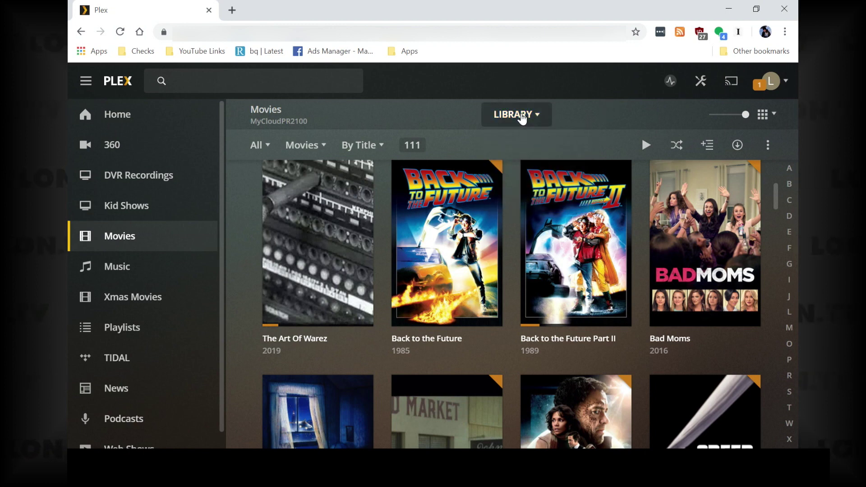
{"action": "left_click", "coordinate": [524, 117]}
{"action": "left_click", "coordinate": [598, 90]}
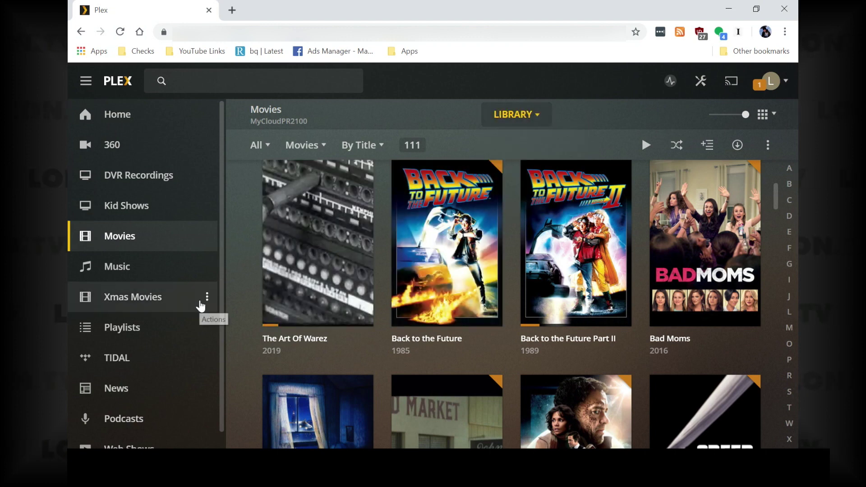
{"action": "scroll", "coordinate": [201, 307], "scroll_direction": "down", "scroll_amount": 1}
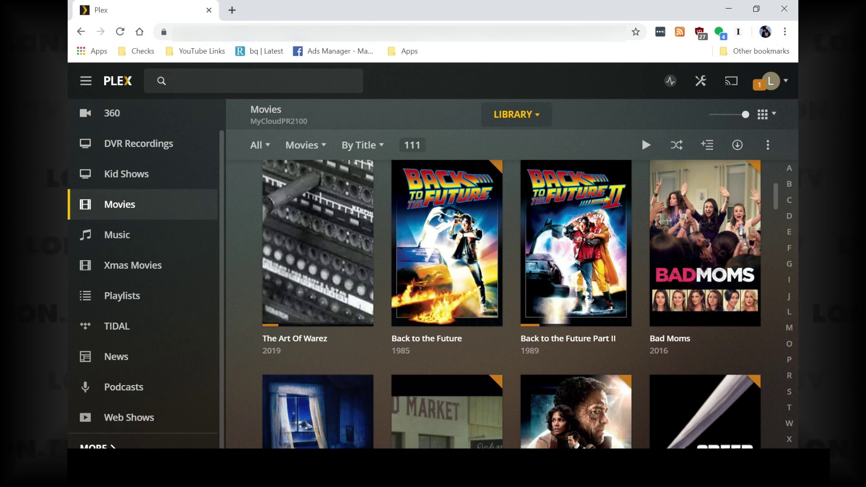
Pin the PLEX DVR server's Movies library from the full library list
{"action": "left_click", "coordinate": [103, 446]}
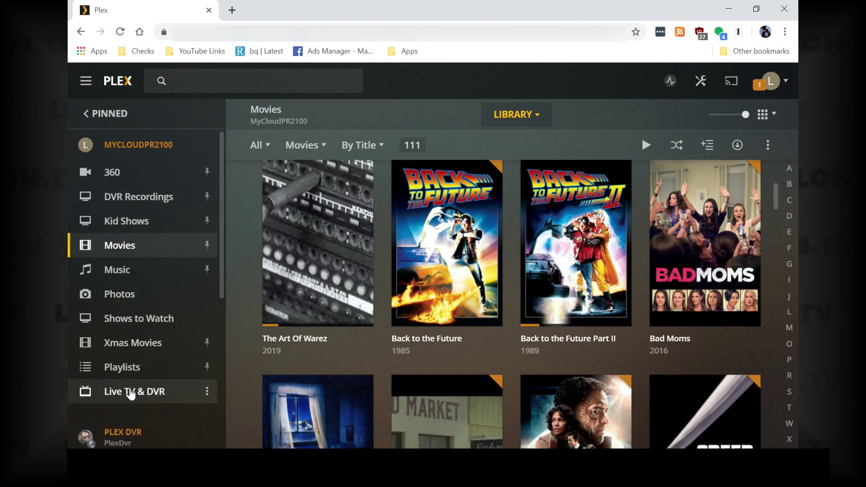
{"action": "scroll", "coordinate": [129, 397], "scroll_direction": "down", "scroll_amount": 3}
{"action": "scroll", "coordinate": [130, 394], "scroll_direction": "down", "scroll_amount": 5}
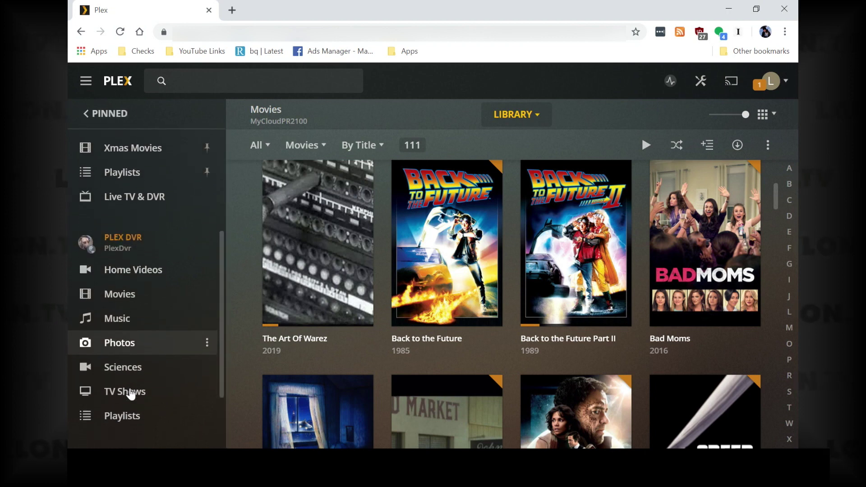
{"action": "scroll", "coordinate": [131, 393], "scroll_direction": "up", "scroll_amount": 2}
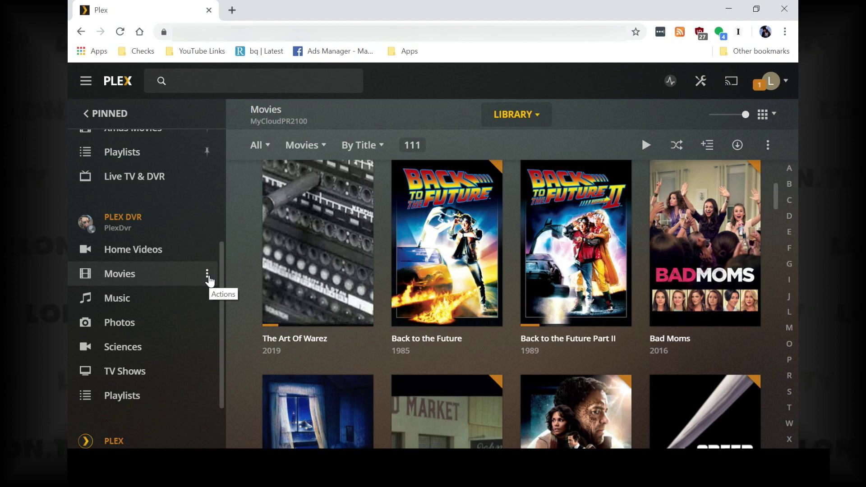
{"action": "left_click", "coordinate": [208, 276]}
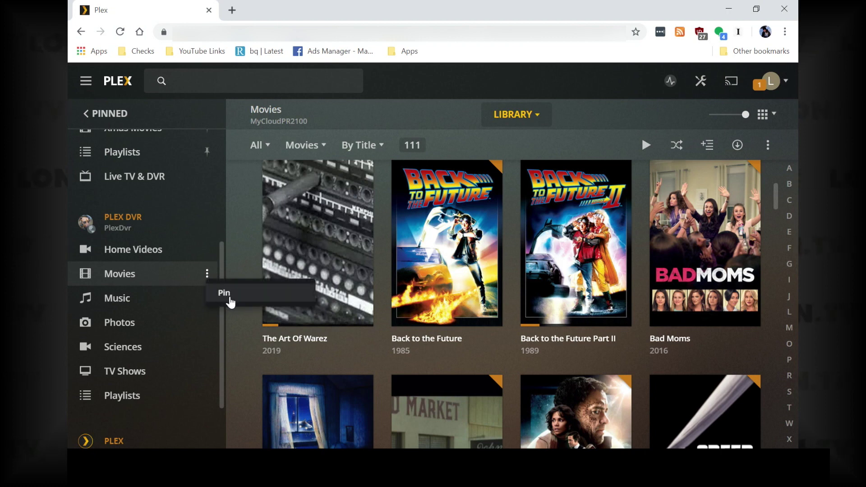
{"action": "left_click", "coordinate": [230, 299]}
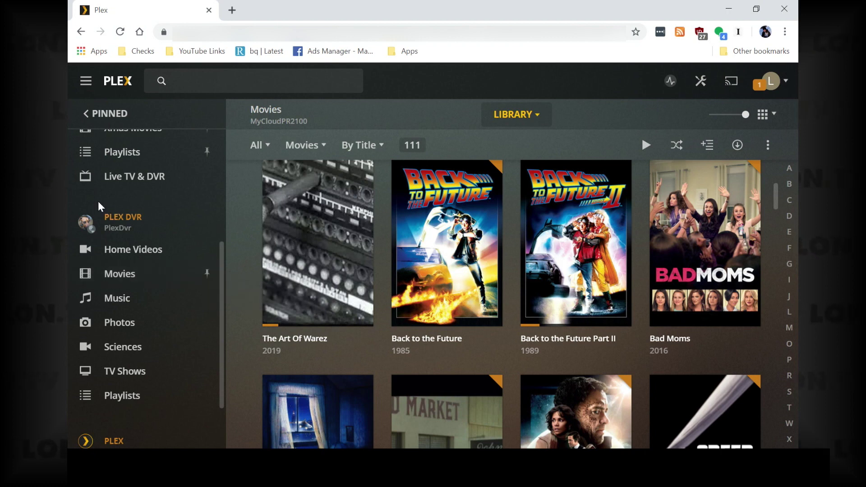
Return to the pinned libraries and locate the newly pinned PLEX DVR Movies
{"action": "left_click", "coordinate": [87, 113]}
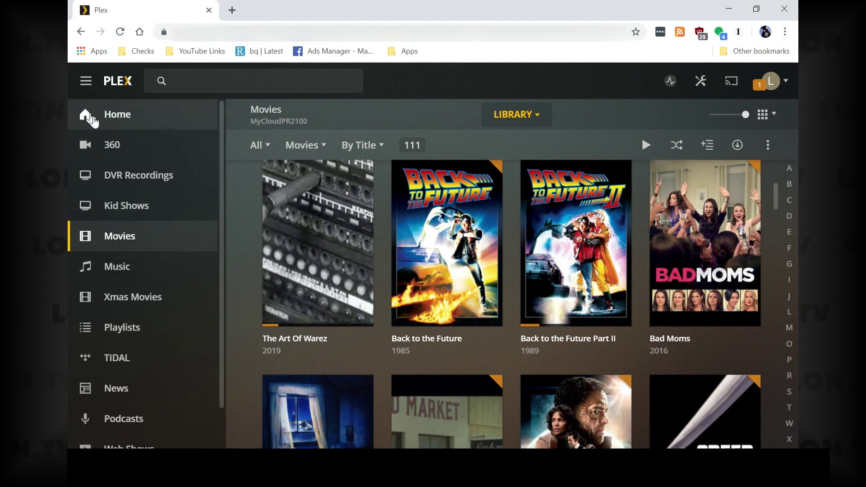
{"action": "scroll", "coordinate": [135, 201], "scroll_direction": "down", "scroll_amount": 1}
{"action": "scroll", "coordinate": [135, 203], "scroll_direction": "up", "scroll_amount": 1}
{"action": "scroll", "coordinate": [135, 203], "scroll_direction": "down", "scroll_amount": 1}
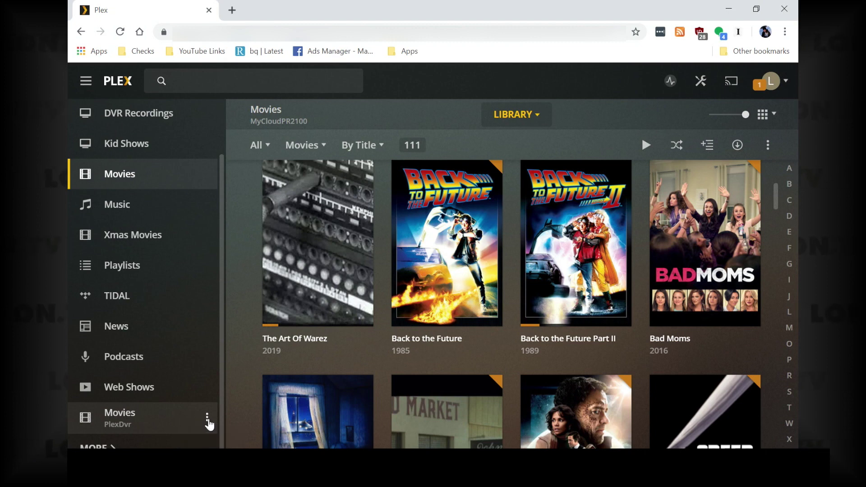
{"action": "left_click", "coordinate": [207, 418]}
Reorder the sidebar so PLEX DVR Movies sits above Xmas Movies, below Music
{"action": "left_click", "coordinate": [228, 445]}
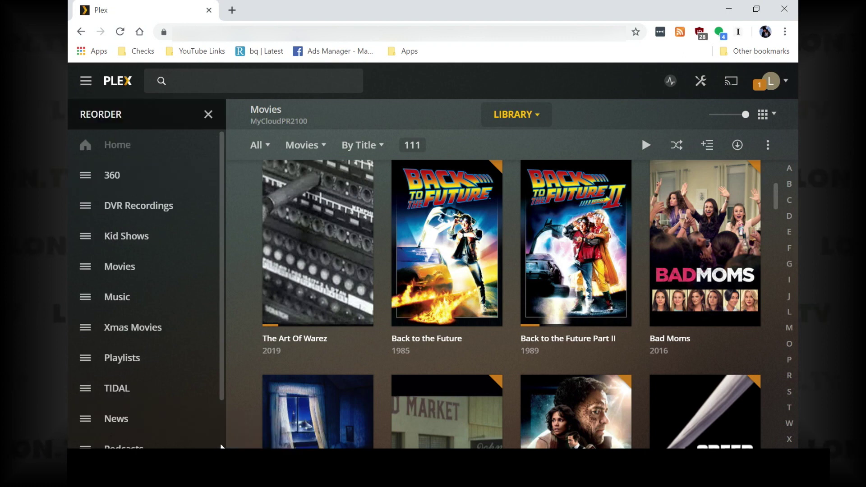
{"action": "scroll", "coordinate": [155, 406], "scroll_direction": "down", "scroll_amount": 2}
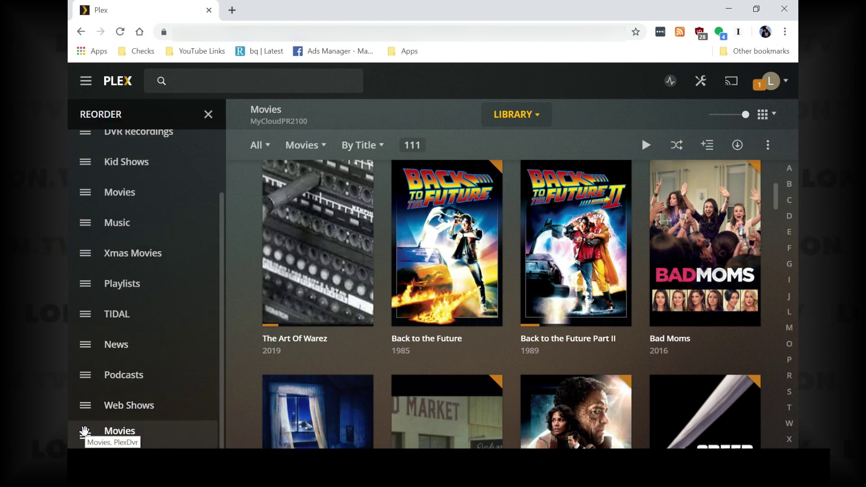
{"action": "left_click_drag", "start_coordinate": [83, 426], "coordinate": [79, 259]}
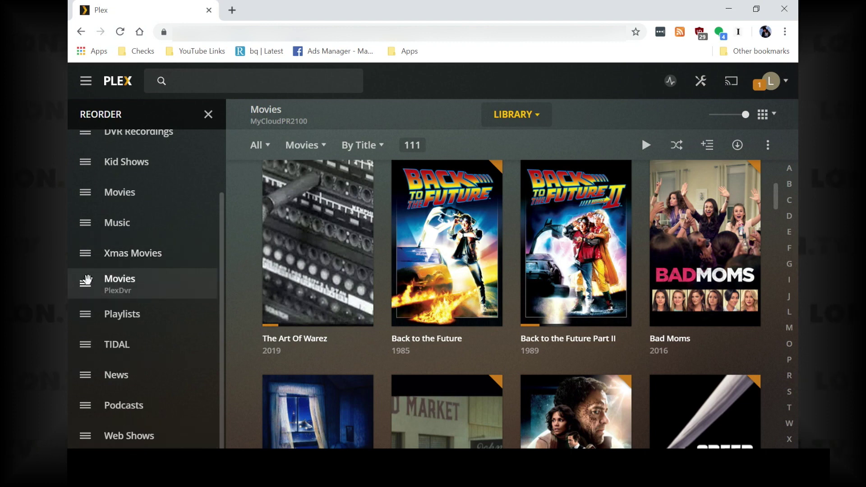
{"action": "left_click_drag", "start_coordinate": [88, 276], "coordinate": [97, 218]}
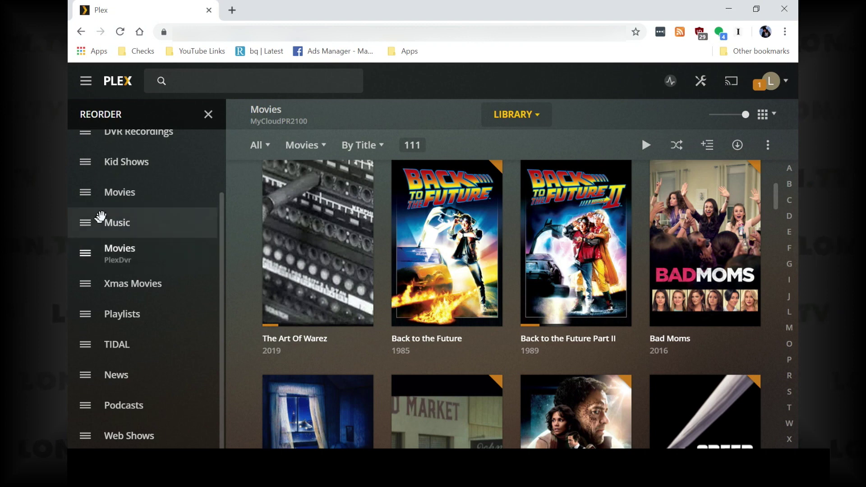
{"action": "left_click", "coordinate": [208, 115]}
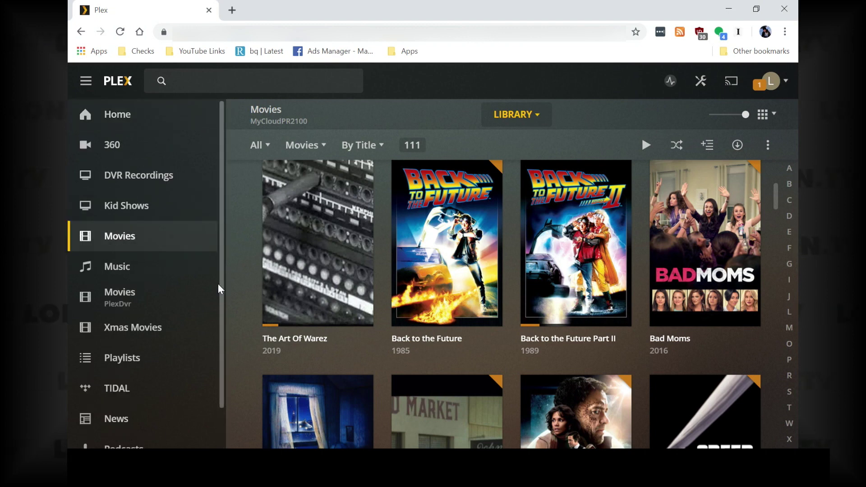
{"action": "scroll", "coordinate": [186, 301], "scroll_direction": "down", "scroll_amount": 1}
Scroll the sidebar to check the new library order
{"action": "scroll", "coordinate": [186, 306], "scroll_direction": "down", "scroll_amount": 1}
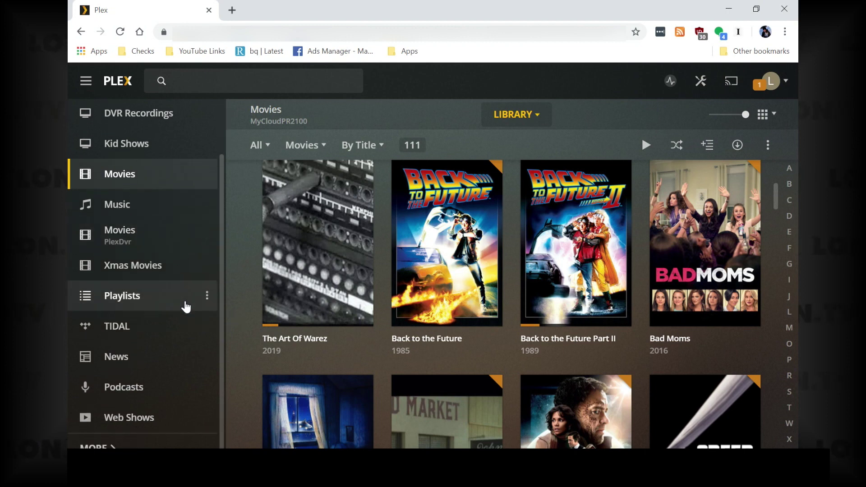
{"action": "scroll", "coordinate": [186, 307], "scroll_direction": "up", "scroll_amount": 2}
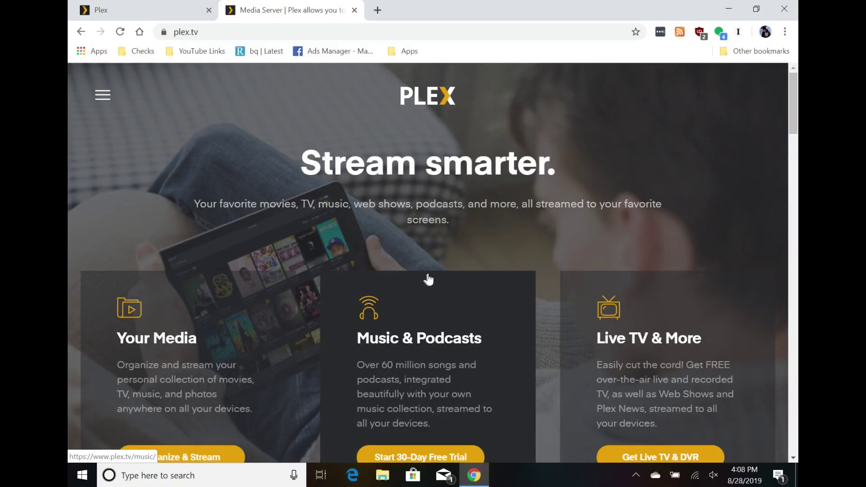
Download the Plex for Windows installer from the plex.tv downloads page
{"action": "scroll", "coordinate": [467, 277], "scroll_direction": "down", "scroll_amount": 9}
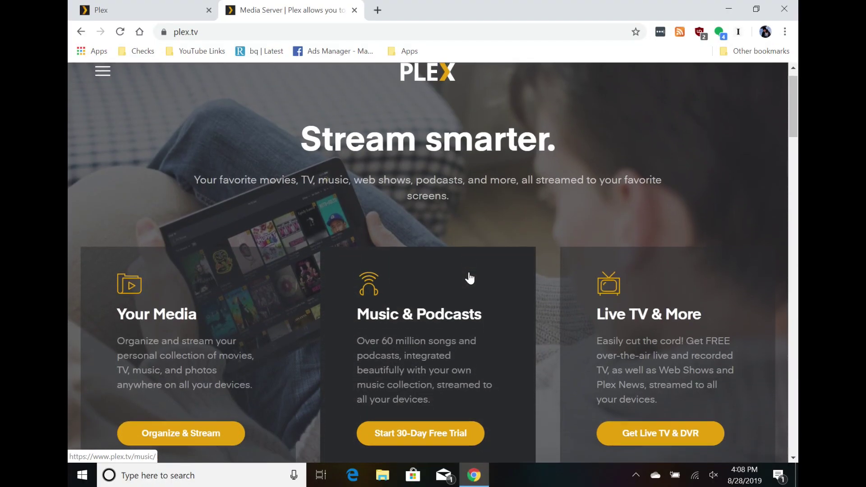
{"action": "scroll", "coordinate": [469, 277], "scroll_direction": "down", "scroll_amount": 5}
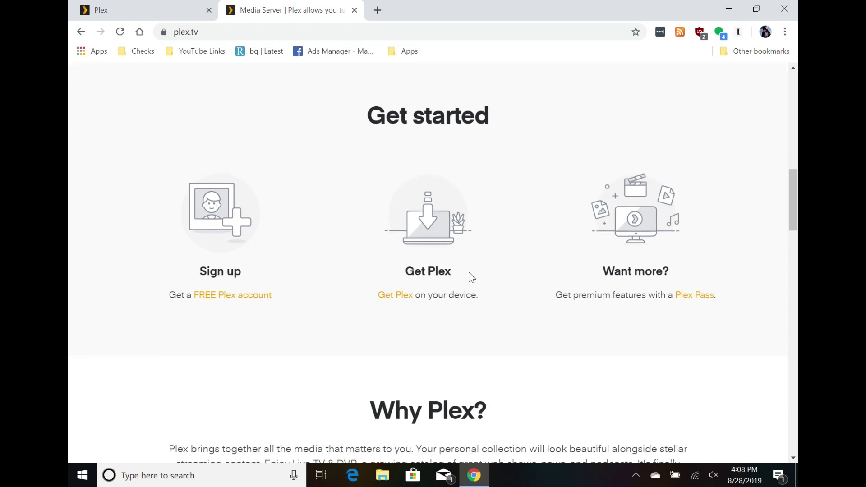
{"action": "left_click", "coordinate": [396, 293]}
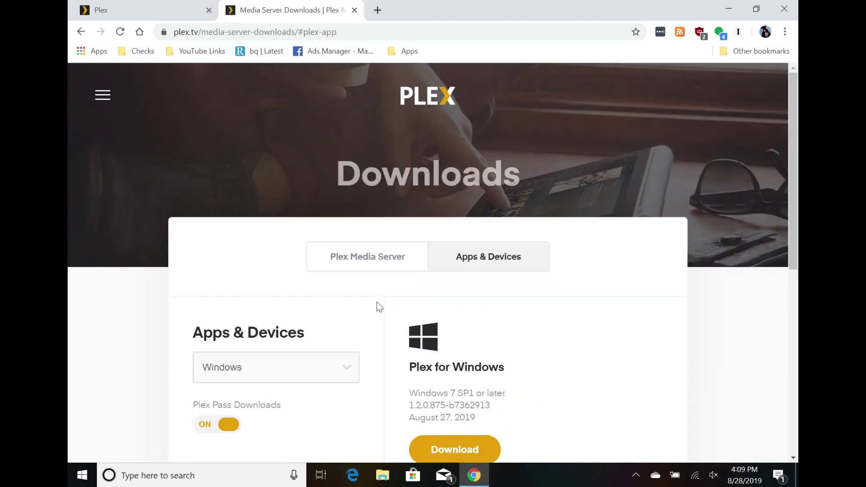
{"action": "scroll", "coordinate": [377, 302], "scroll_direction": "down", "scroll_amount": 2}
{"action": "scroll", "coordinate": [377, 302], "scroll_direction": "down", "scroll_amount": 3}
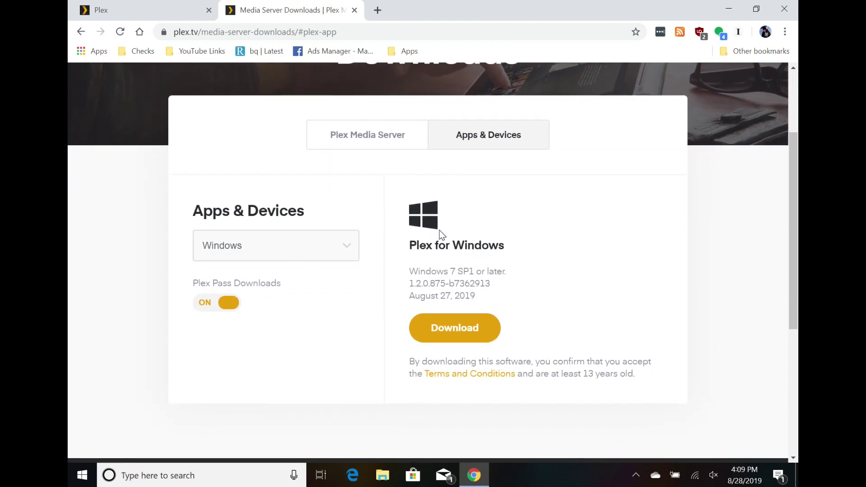
{"action": "left_click", "coordinate": [450, 331]}
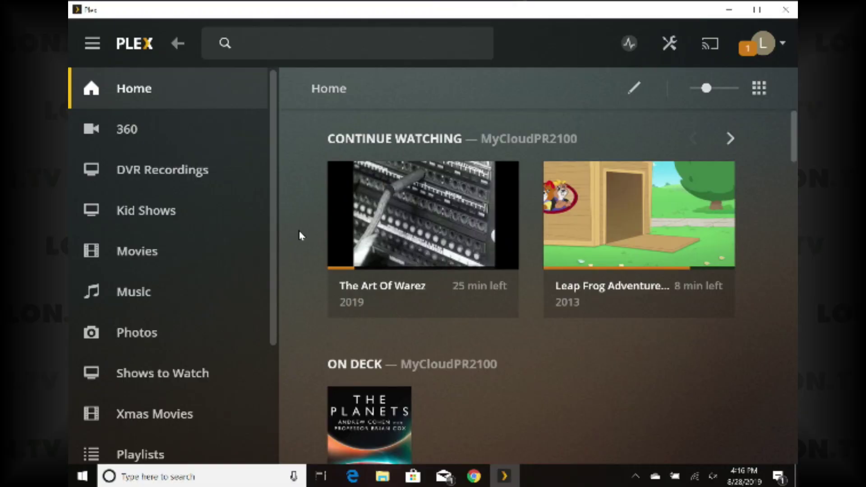
Scroll the library list, then close the Plex for Windows window
{"action": "scroll", "coordinate": [167, 266], "scroll_direction": "down", "scroll_amount": 4}
{"action": "scroll", "coordinate": [167, 266], "scroll_direction": "up", "scroll_amount": 4}
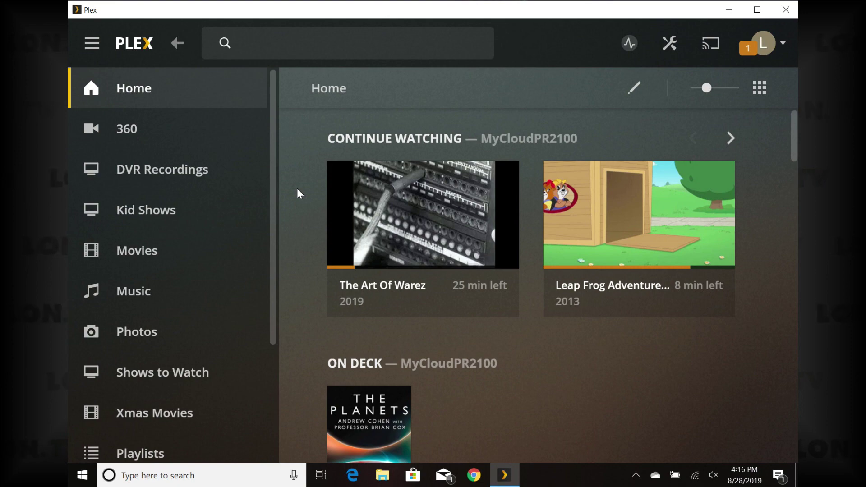
{"action": "left_click", "coordinate": [789, 9]}
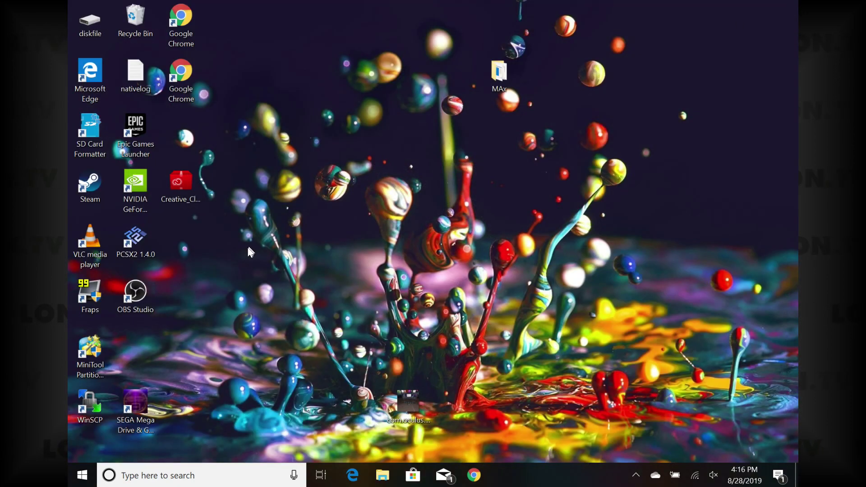
Search 'environ' and add user variable PLEX_SCALE_FACTOR with value 1.5, confirming with OK
{"action": "left_click", "coordinate": [163, 475]}
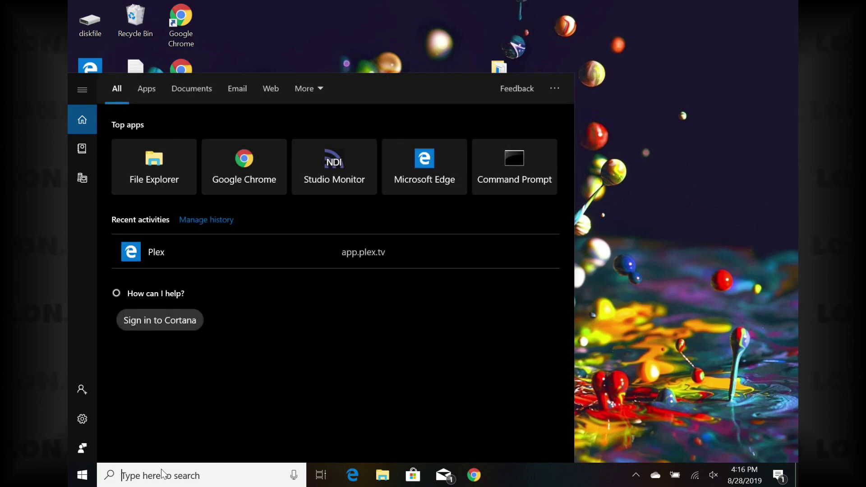
{"action": "type", "text": "ENVIRON"}
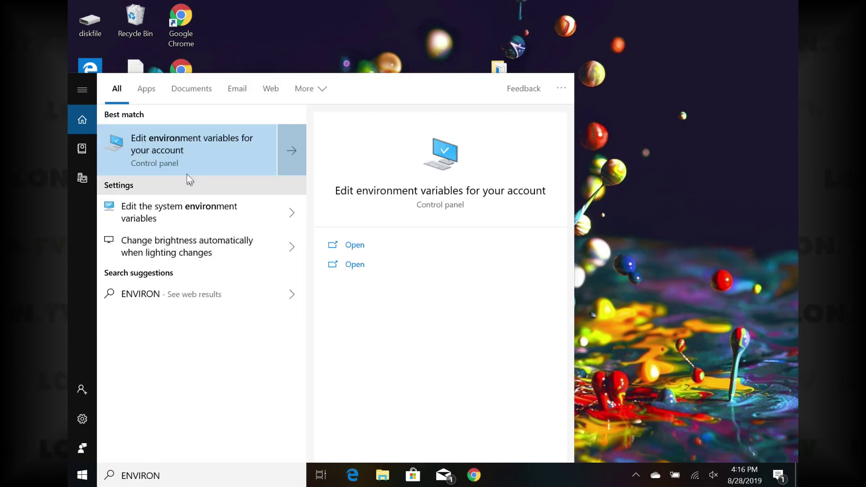
{"action": "left_click", "coordinate": [183, 144]}
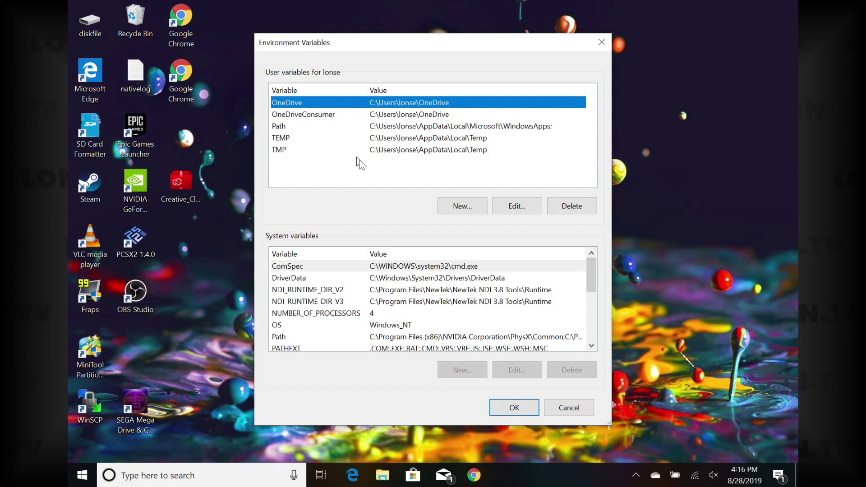
{"action": "left_click", "coordinate": [464, 207]}
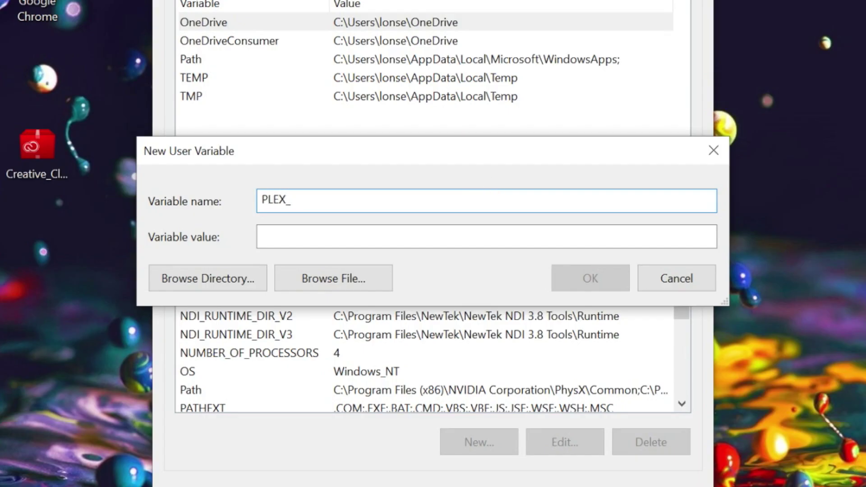
{"action": "type", "text": "PLEX_SCALE_FACTOR"}
{"action": "key", "text": "Tab"}
{"action": "type", "text": "1.5"}
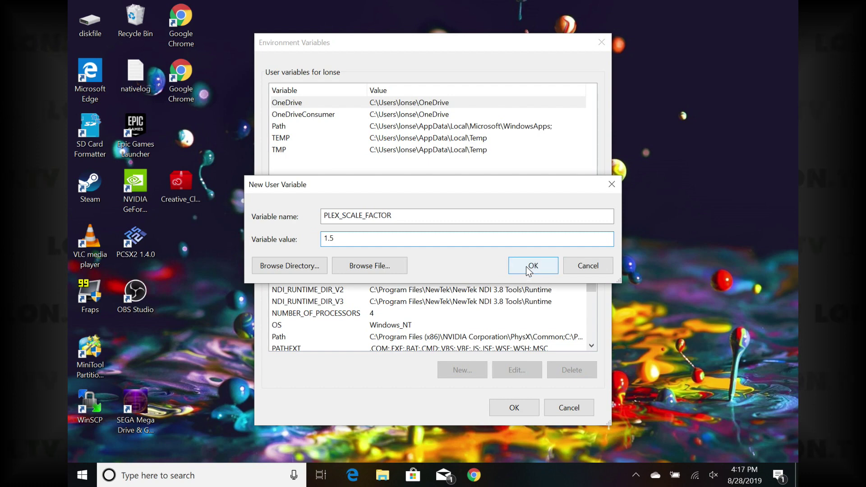
{"action": "left_click", "coordinate": [529, 271]}
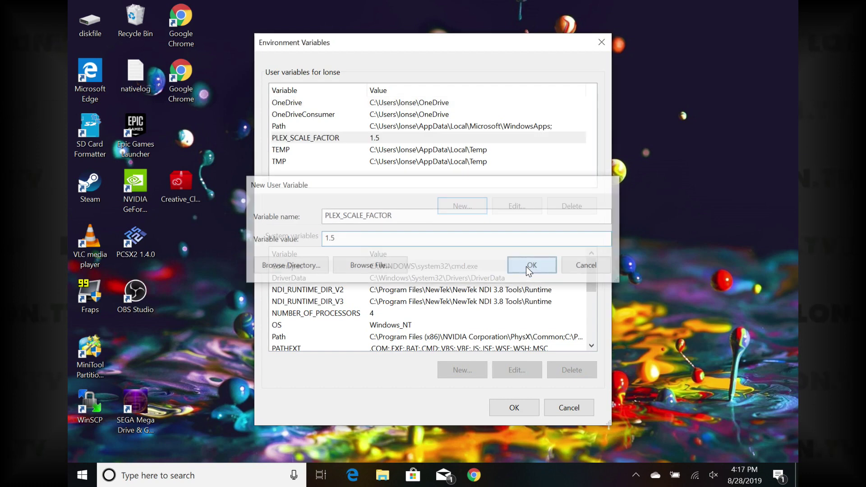
{"action": "left_click", "coordinate": [515, 411]}
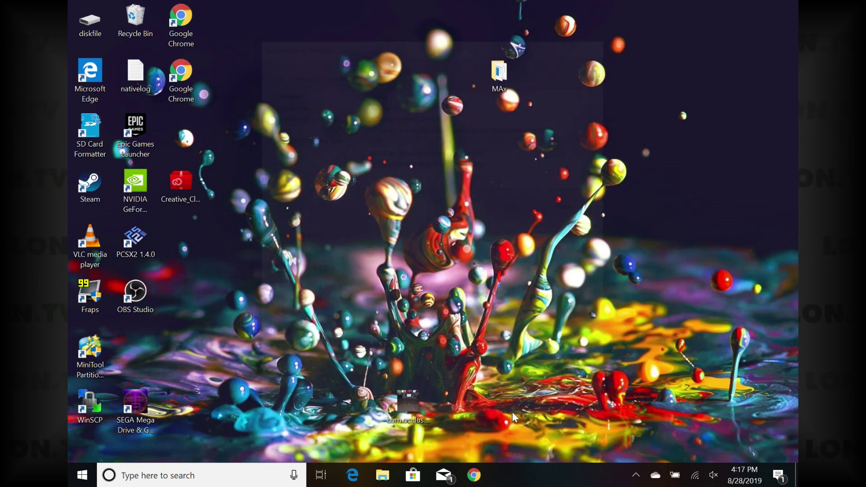
Launch Plex from the Start menu's Recently added list and open its Movies library
{"action": "key", "text": "super"}
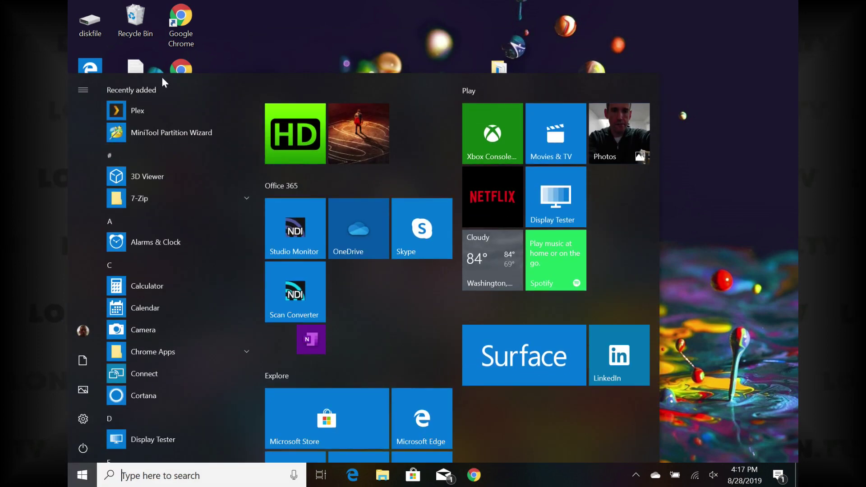
{"action": "left_click", "coordinate": [148, 118]}
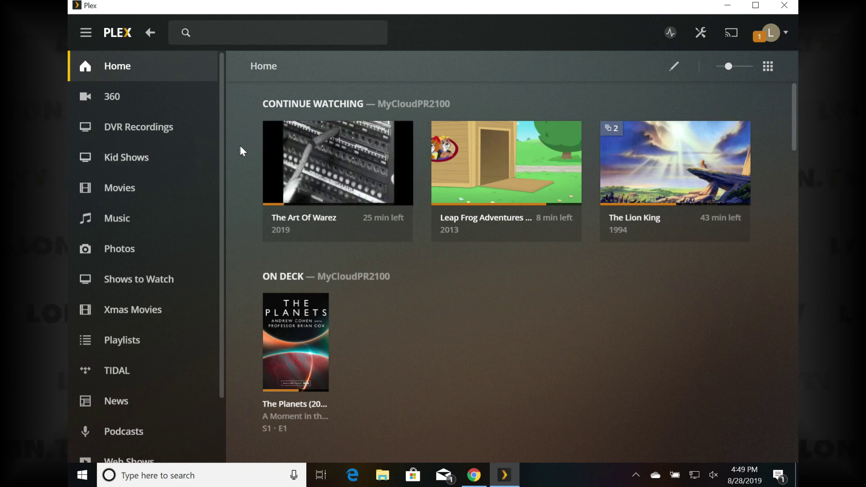
{"action": "left_click", "coordinate": [161, 198]}
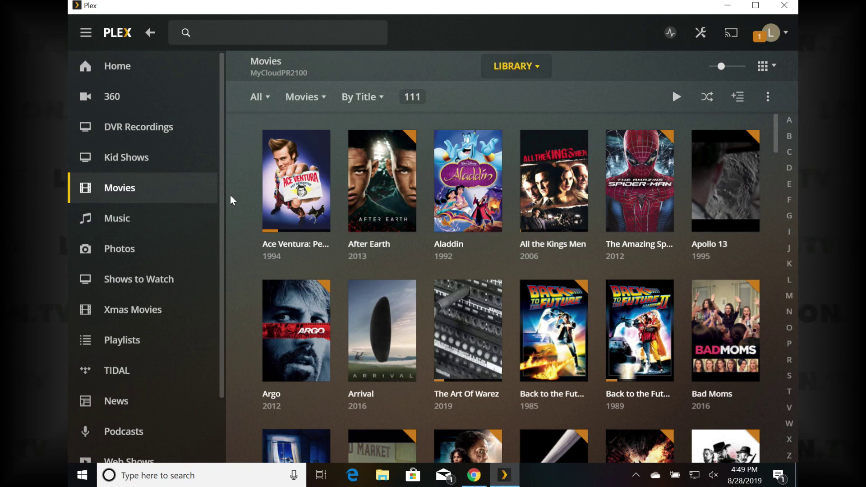
{"action": "left_click", "coordinate": [174, 157]}
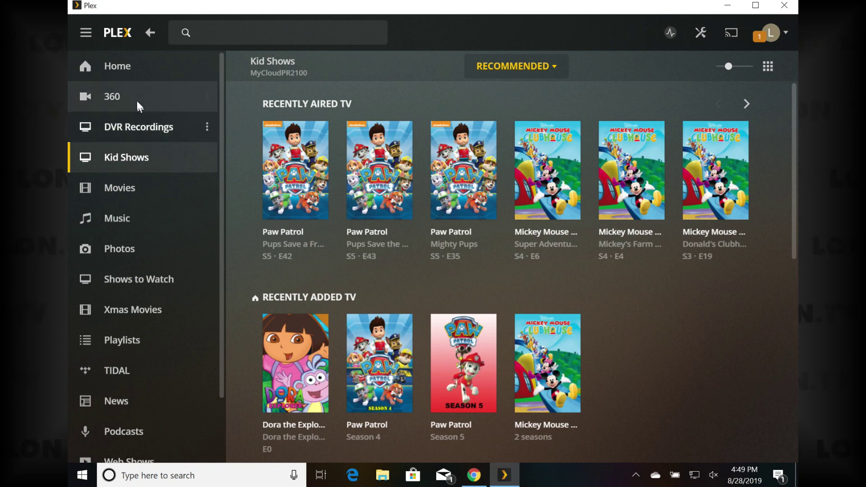
{"action": "left_click", "coordinate": [128, 71]}
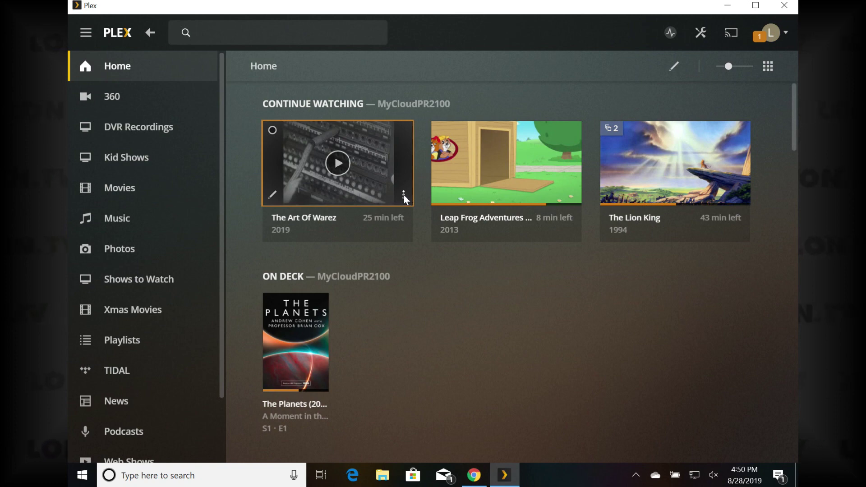
{"action": "left_click", "coordinate": [403, 194]}
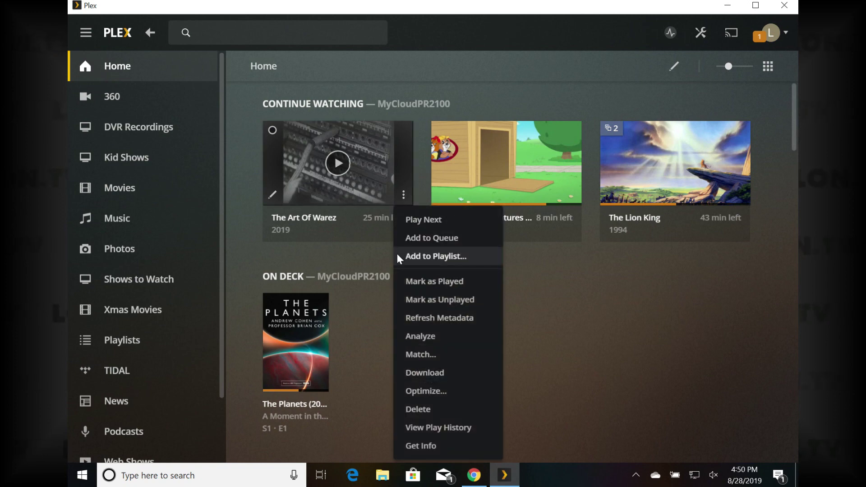
Download The Art Of Warez from its card's three-dot menu for offline viewing
{"action": "left_click", "coordinate": [442, 370]}
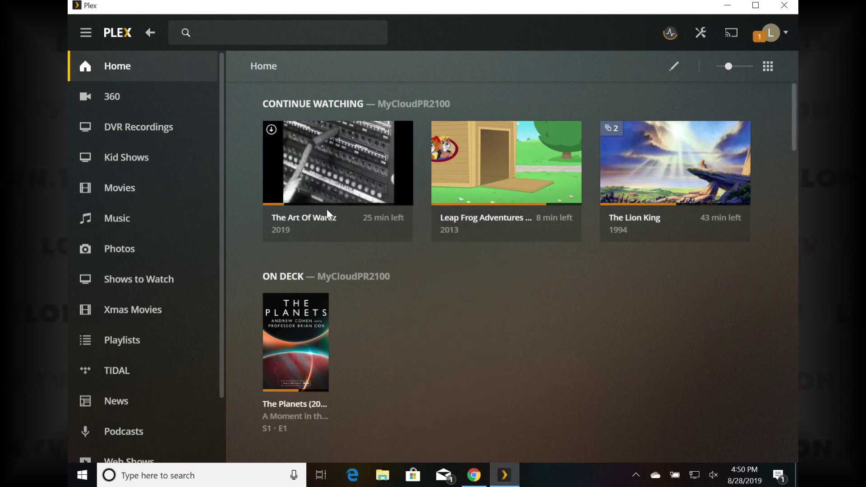
{"action": "mouse_move", "coordinate": [332, 198]}
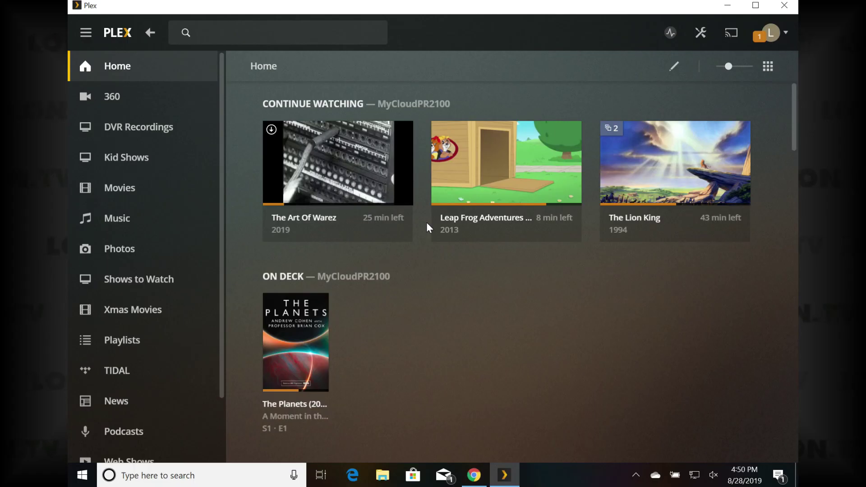
{"action": "mouse_move", "coordinate": [362, 203]}
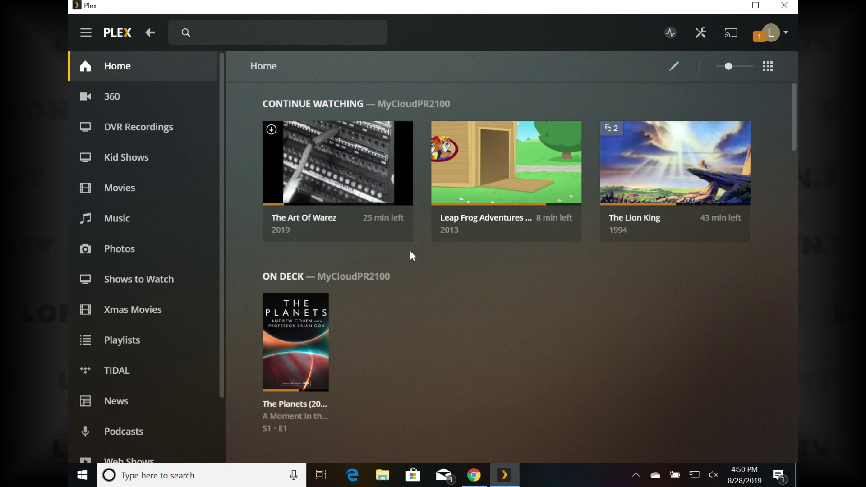
{"action": "mouse_move", "coordinate": [311, 169]}
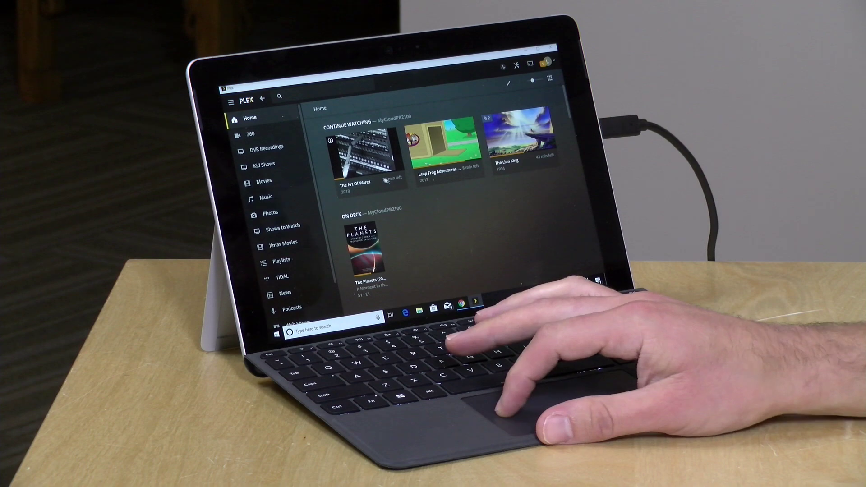
{"action": "mouse_move", "coordinate": [403, 171]}
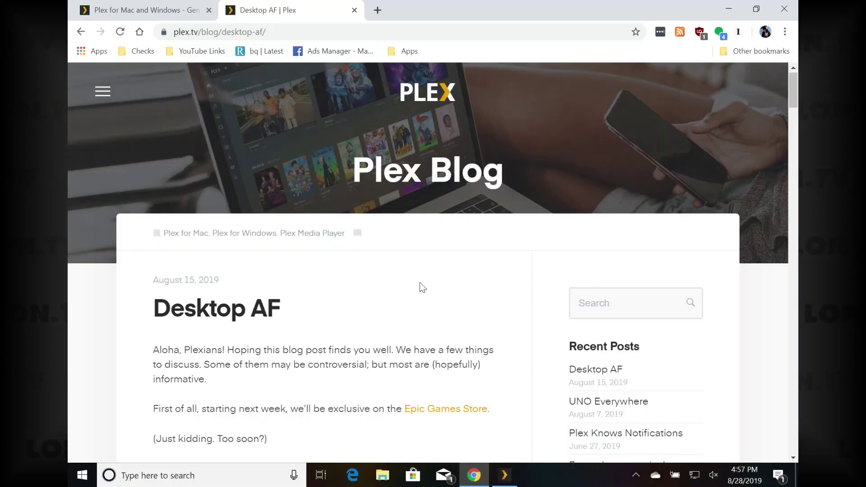
Scroll down through the Desktop AF post on the Plex Blog
{"action": "scroll", "coordinate": [423, 288], "scroll_direction": "down", "scroll_amount": 5}
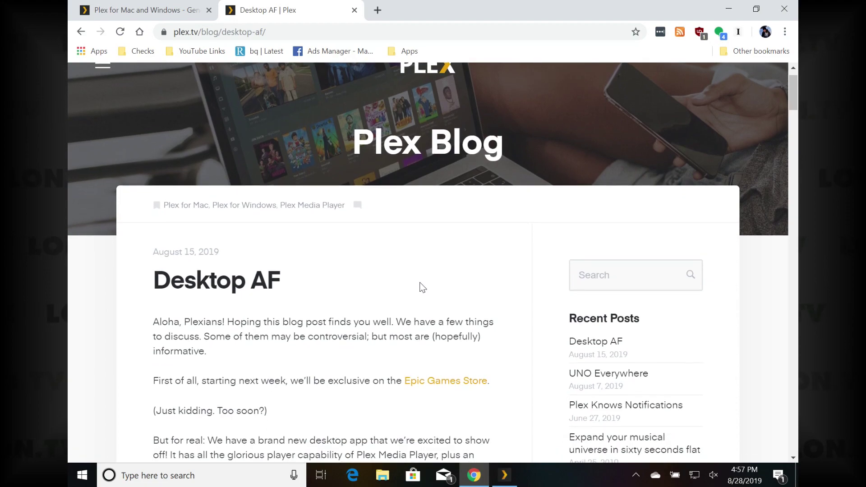
{"action": "scroll", "coordinate": [422, 285], "scroll_direction": "down", "scroll_amount": 20}
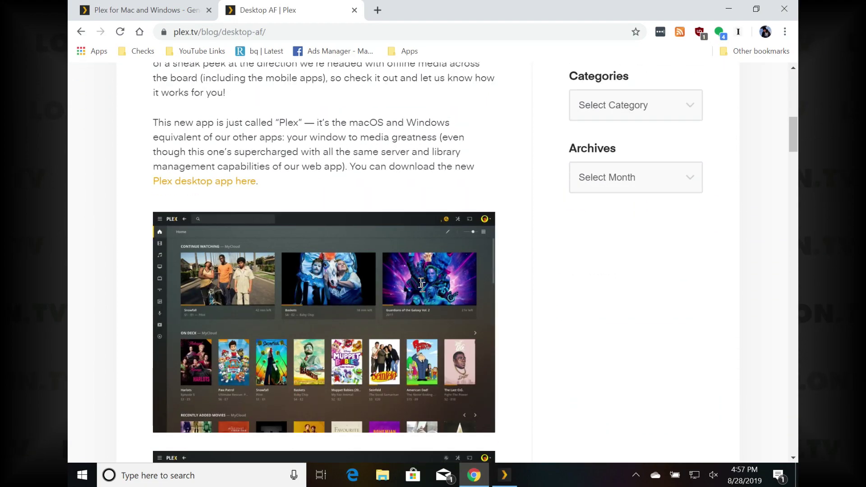
{"action": "scroll", "coordinate": [421, 285], "scroll_direction": "down", "scroll_amount": 12}
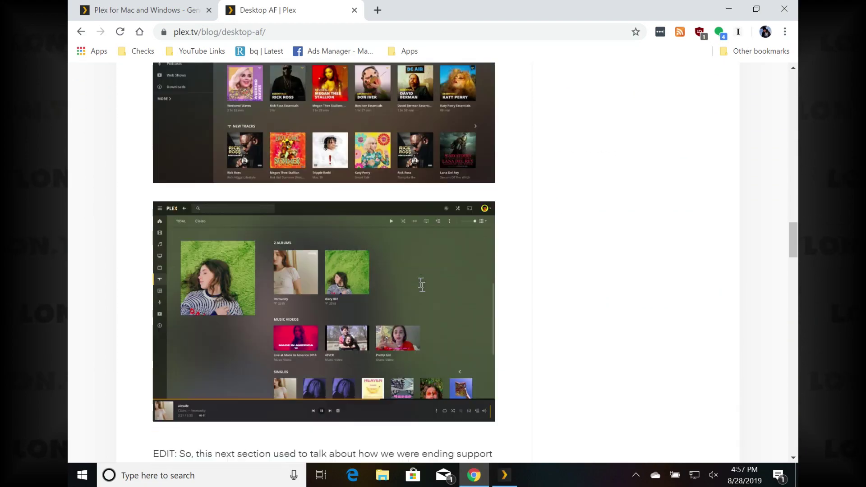
{"action": "scroll", "coordinate": [422, 285], "scroll_direction": "down", "scroll_amount": 1}
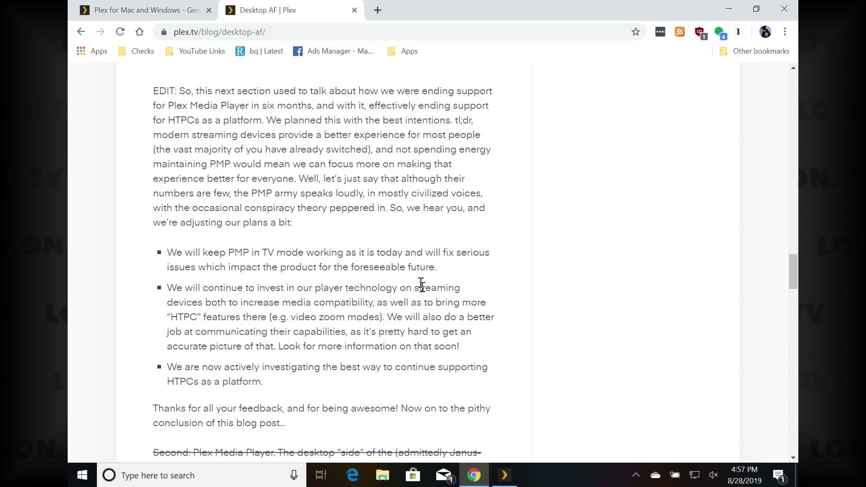
{"action": "scroll", "coordinate": [422, 284], "scroll_direction": "up", "scroll_amount": 1}
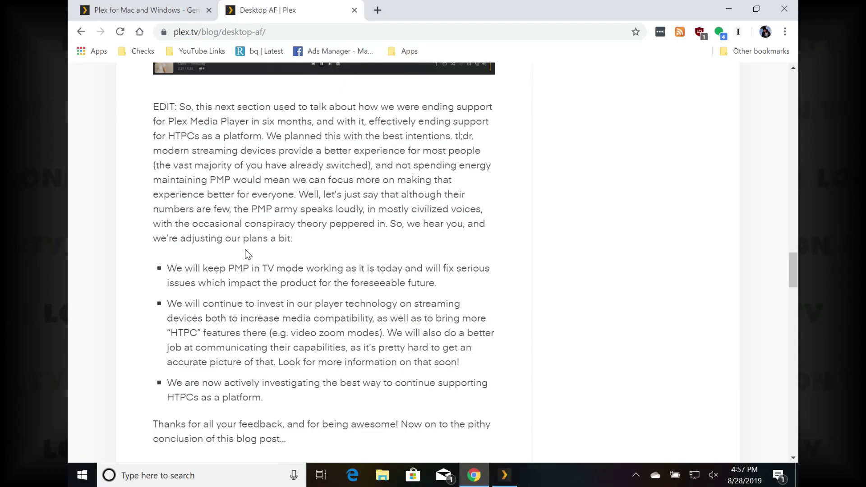
Reach the post's EDIT note, then switch Plex Media Player to TV layout and pick the user
{"action": "scroll", "coordinate": [324, 261], "scroll_direction": "down", "scroll_amount": 1}
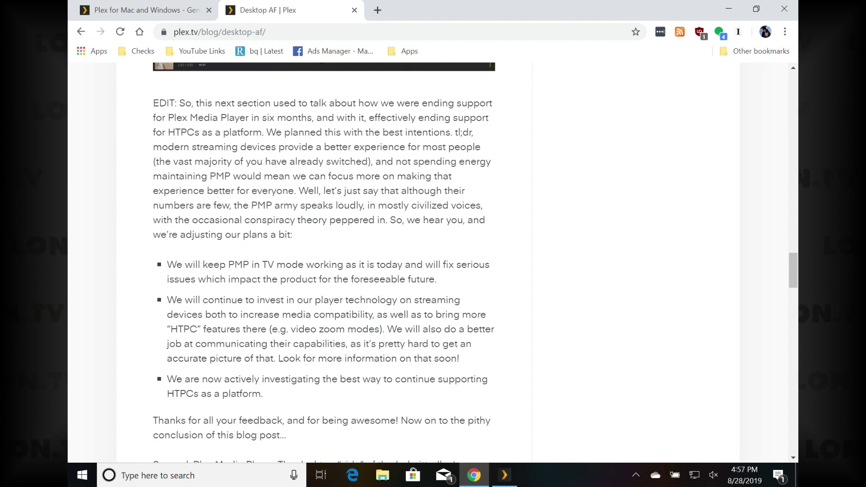
{"action": "scroll", "coordinate": [248, 286], "scroll_direction": "down", "scroll_amount": 1}
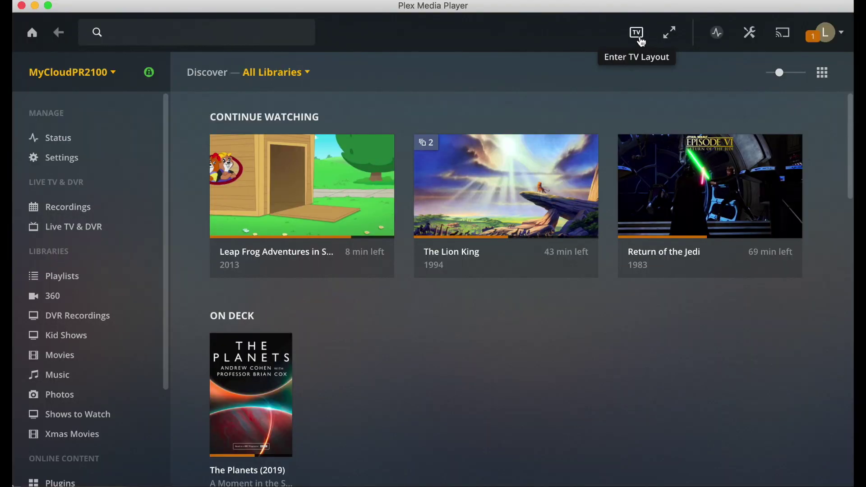
{"action": "left_click", "coordinate": [636, 33]}
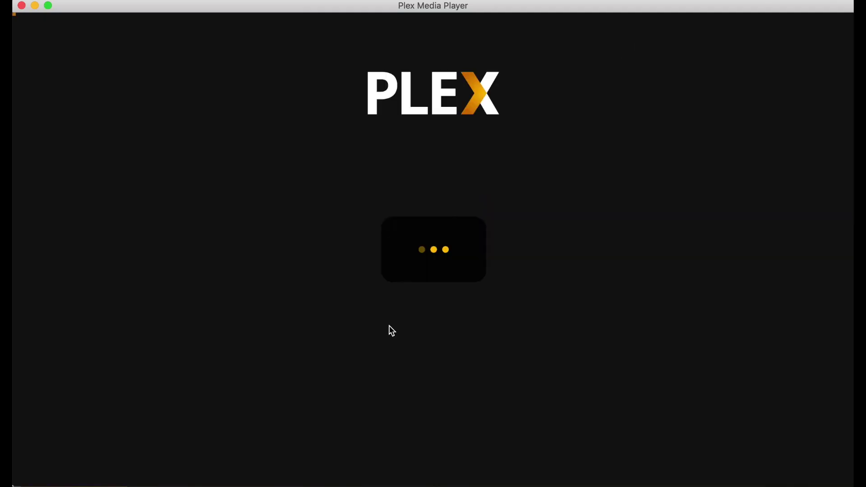
{"action": "left_click", "coordinate": [423, 240]}
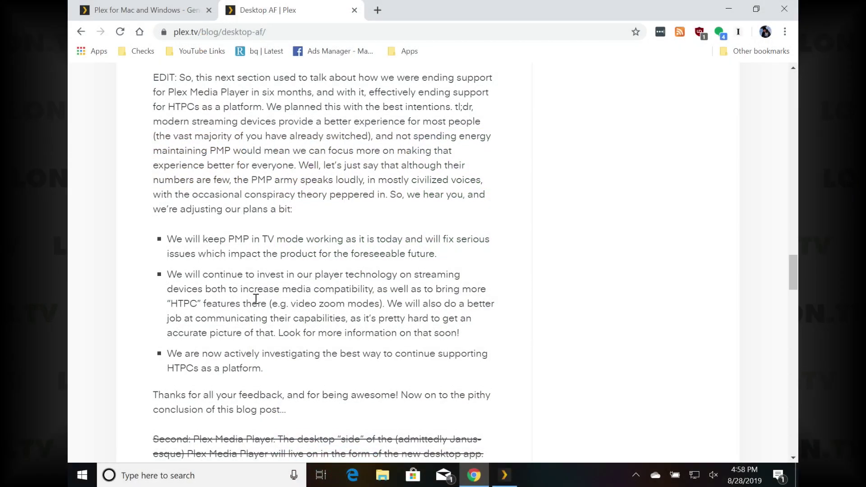
{"action": "scroll", "coordinate": [256, 299], "scroll_direction": "up", "scroll_amount": 1}
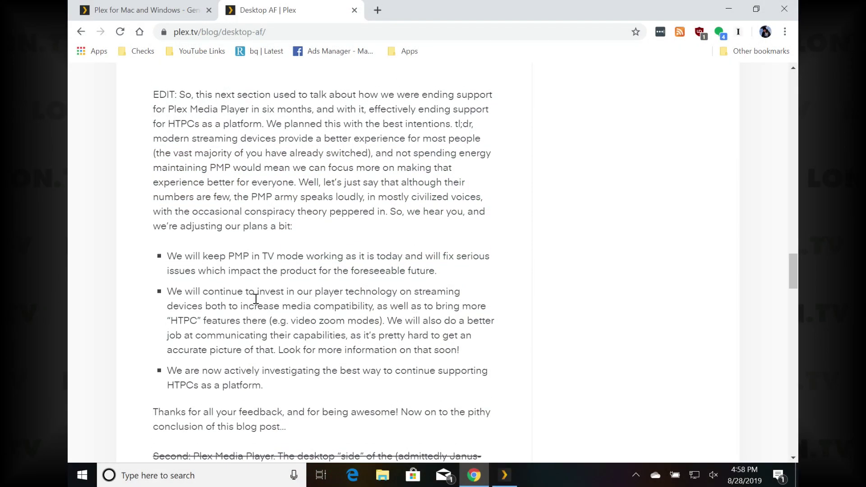
{"action": "scroll", "coordinate": [255, 298], "scroll_direction": "up", "scroll_amount": 1}
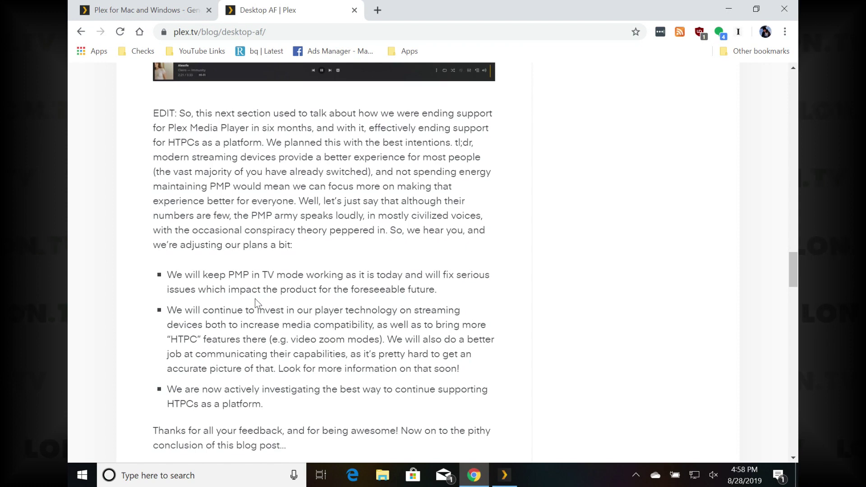
{"action": "scroll", "coordinate": [255, 299], "scroll_direction": "up", "scroll_amount": 1}
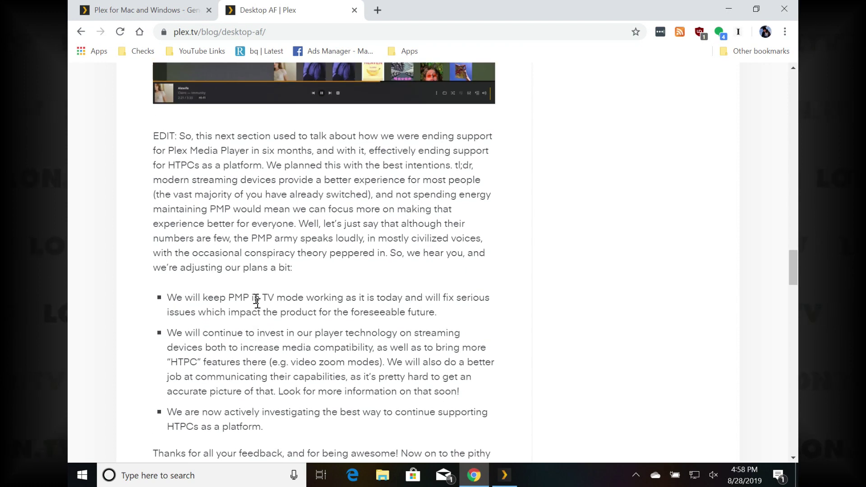